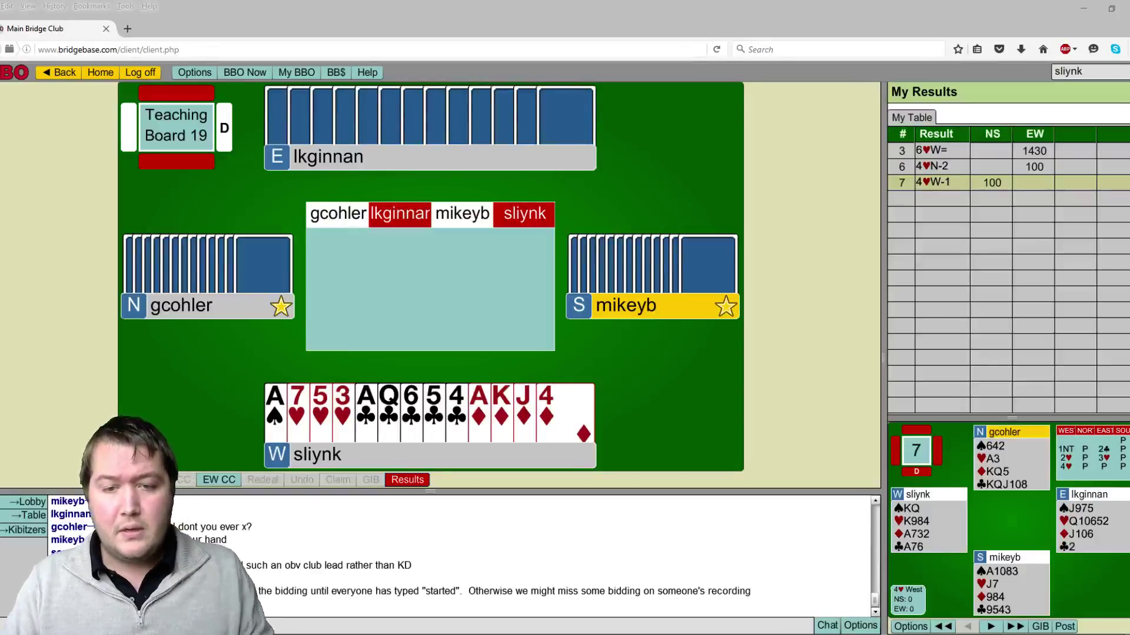
Wait at the Board 19 table for South's opening pass and West's bidding box.
key(alt)
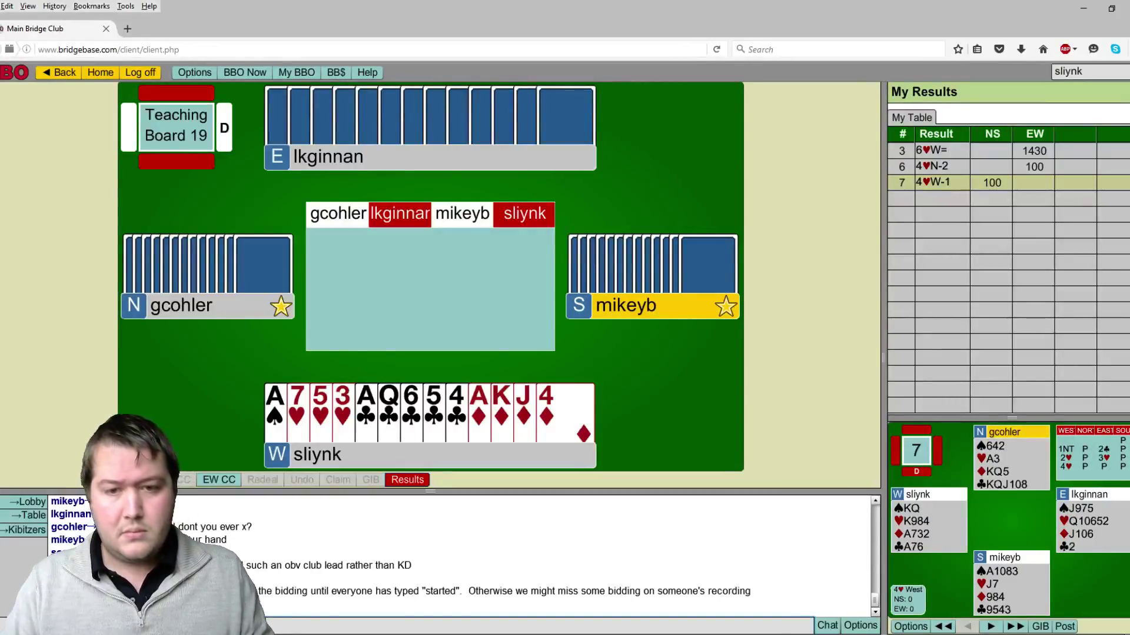
scroll(630, 550, down, 1)
scroll(639, 550, down, 1)
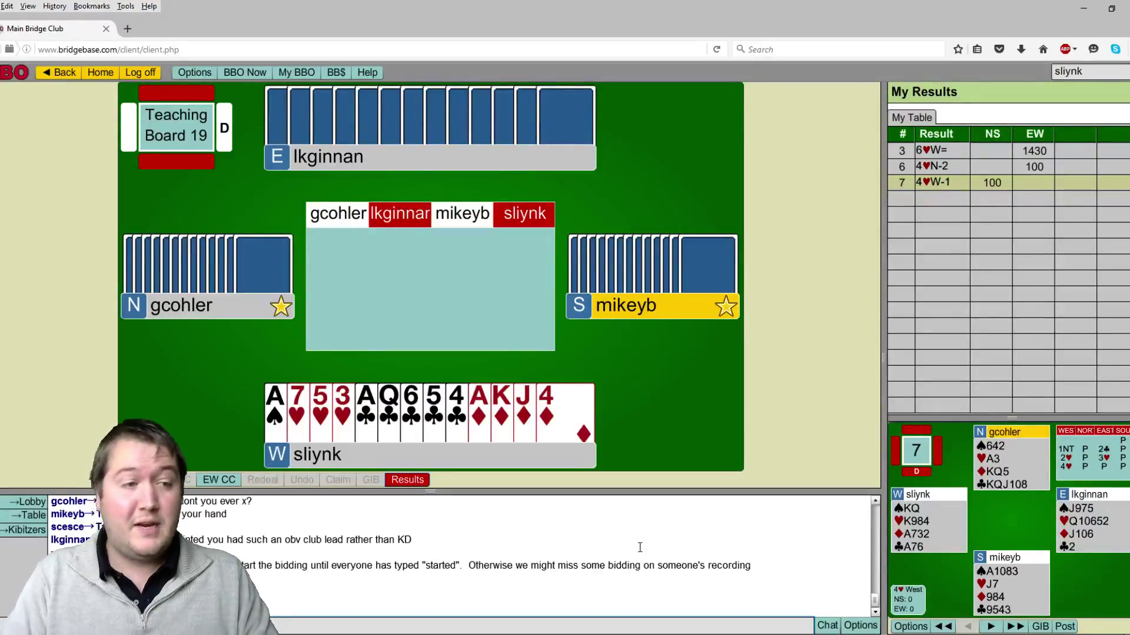
scroll(639, 547, down, 1)
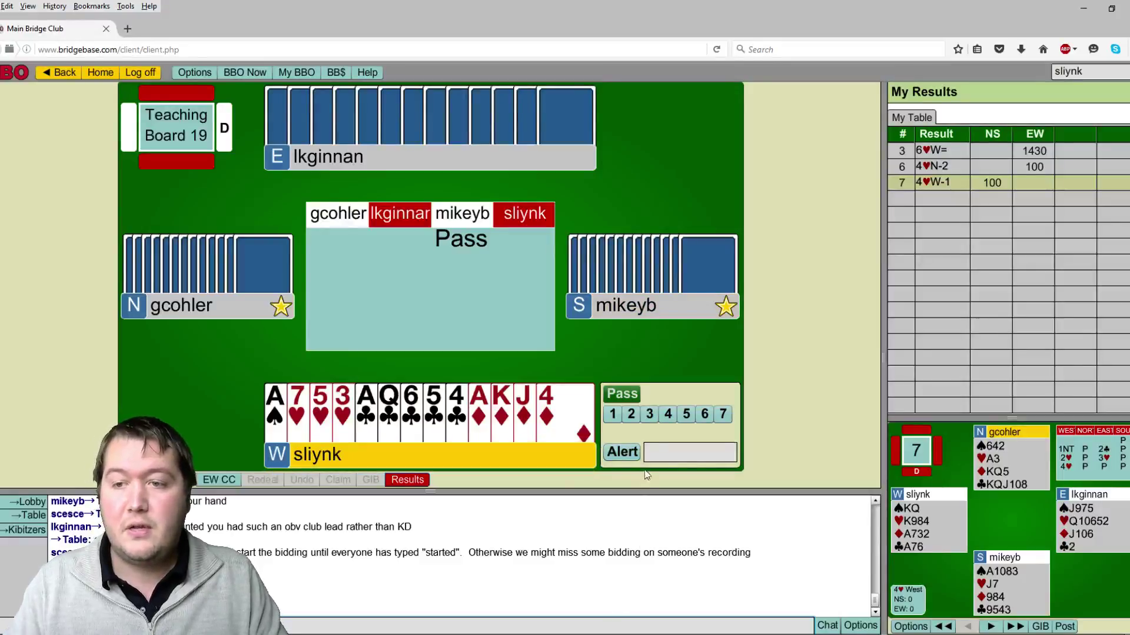
Open West's bidding with 1♣ from the bidding box.
click(614, 414)
click(615, 435)
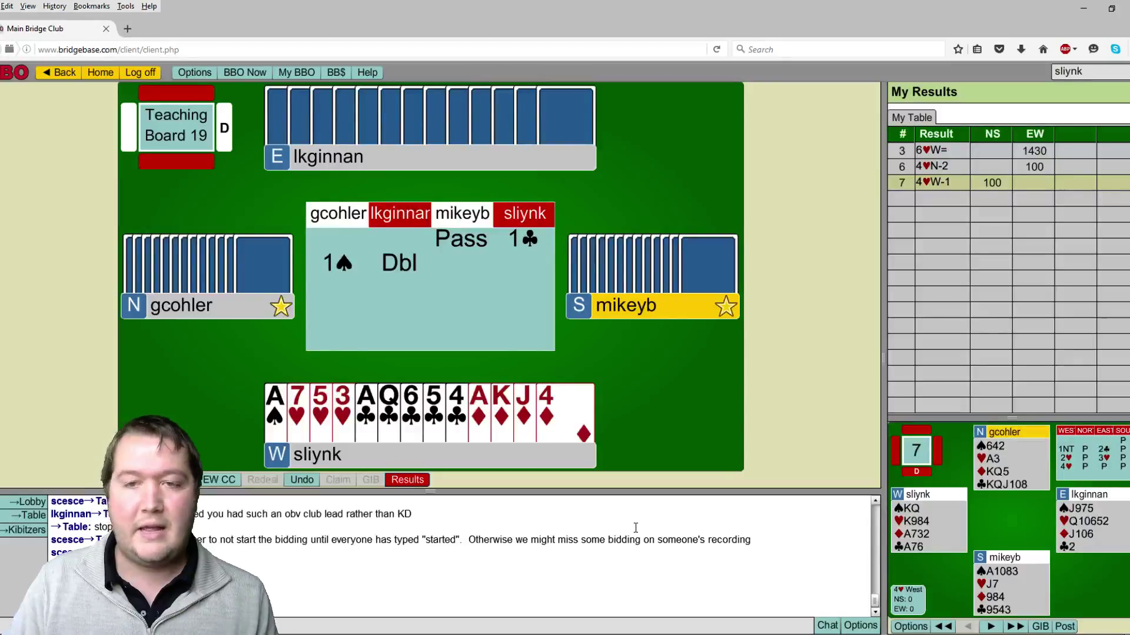
scroll(640, 529, down, 1)
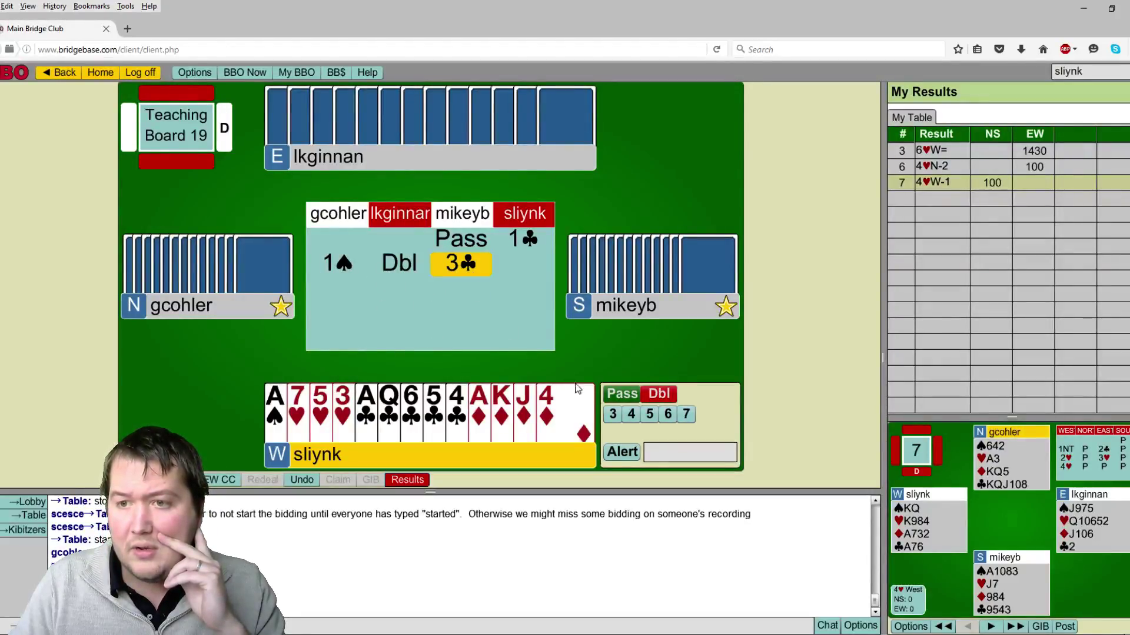
Bid 3♦ for West, then 4♥ after the 3♠, Double, Pass round.
key(3)
key(d)
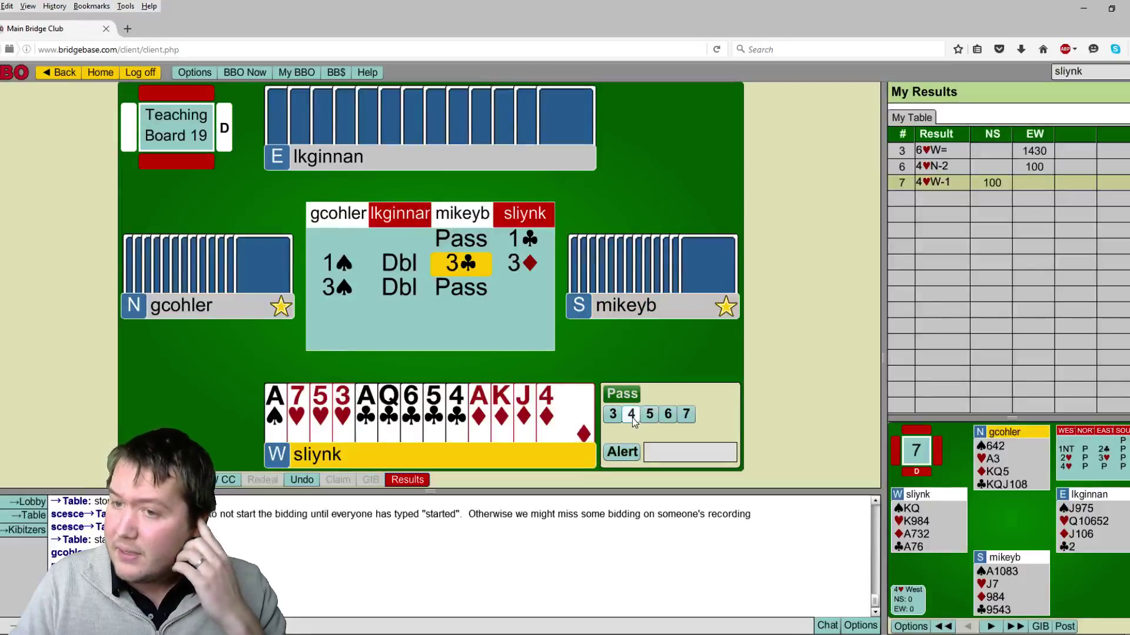
click(632, 415)
click(651, 414)
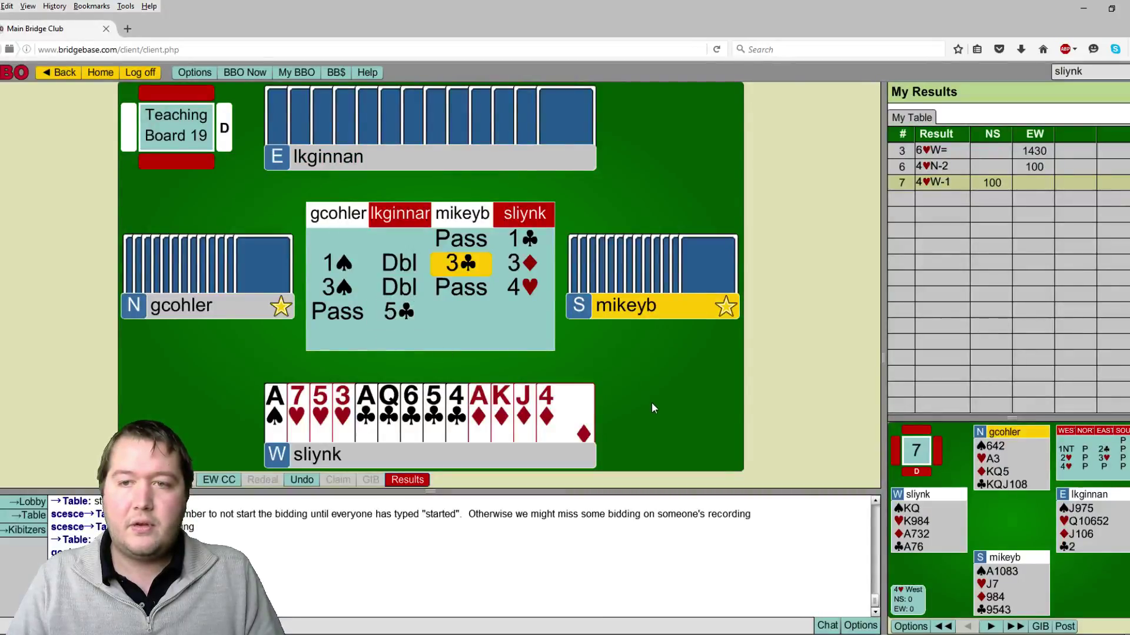
Pass over partner's 5♣, ending the auction with West as declarer.
click(621, 395)
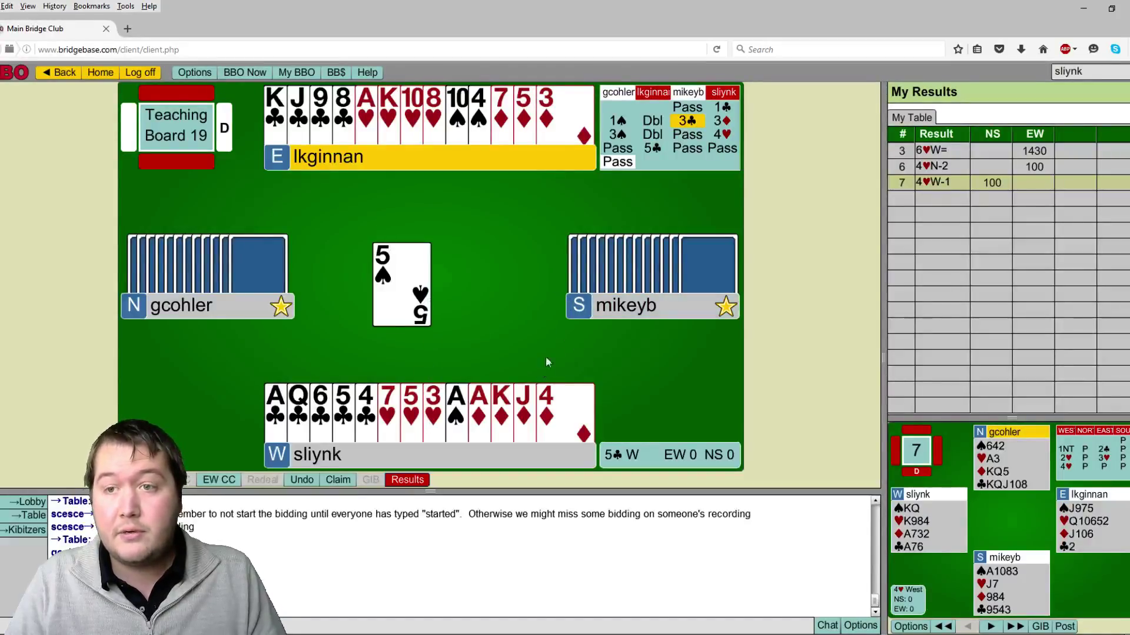
Win the spade lead with ♠A, then cash ♣A and ♣Q, with dummy following ♣8 and ♣9.
click(477, 121)
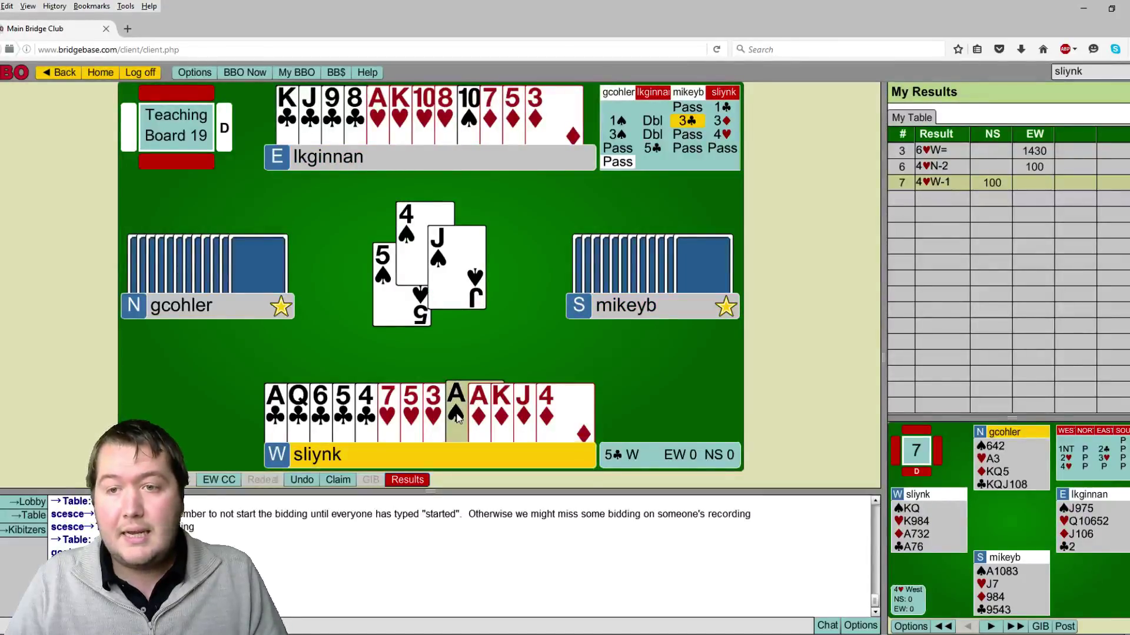
click(457, 419)
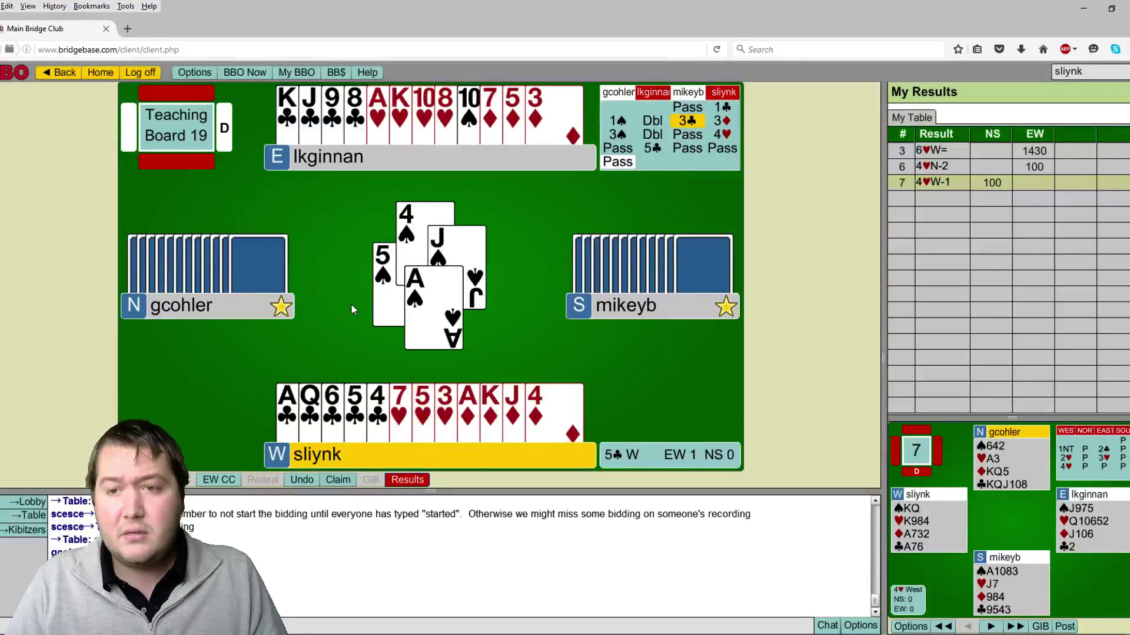
click(282, 410)
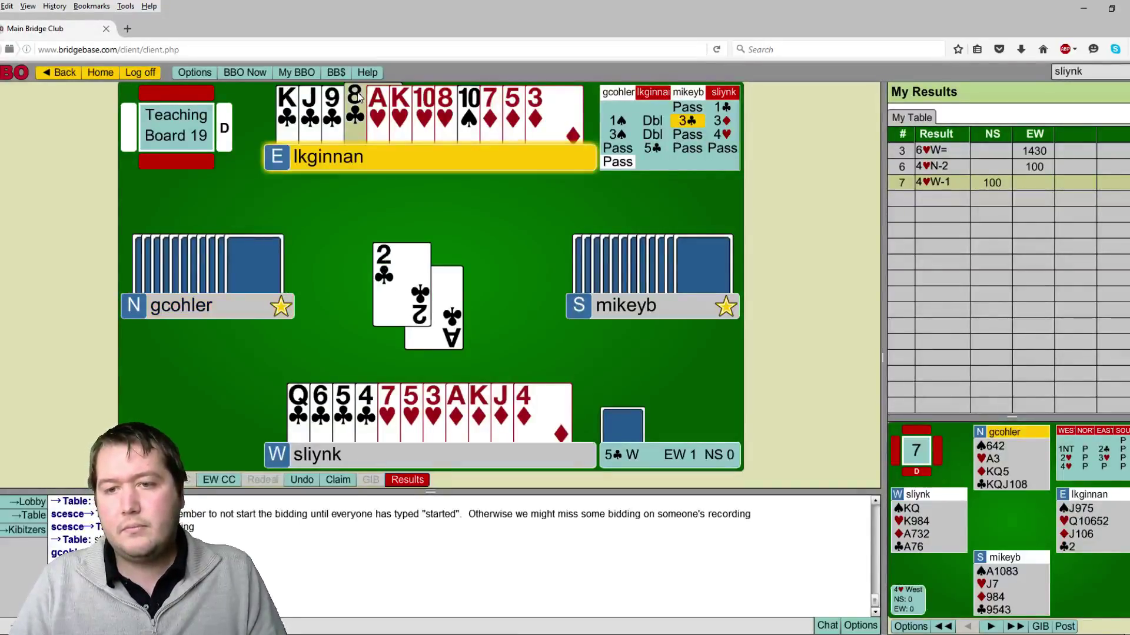
click(355, 110)
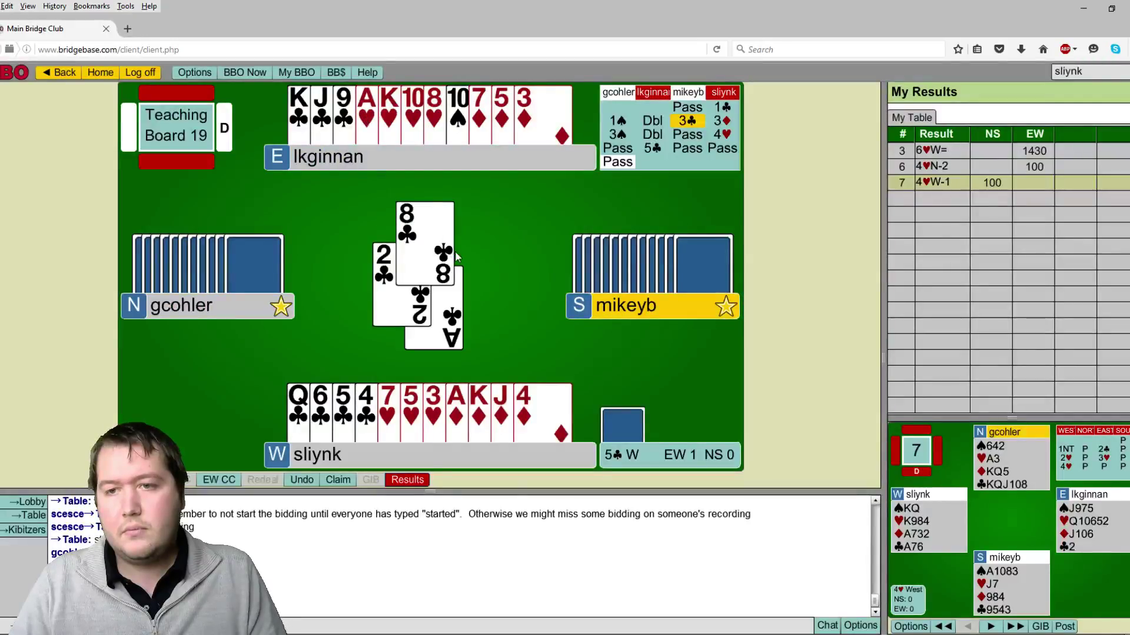
click(299, 408)
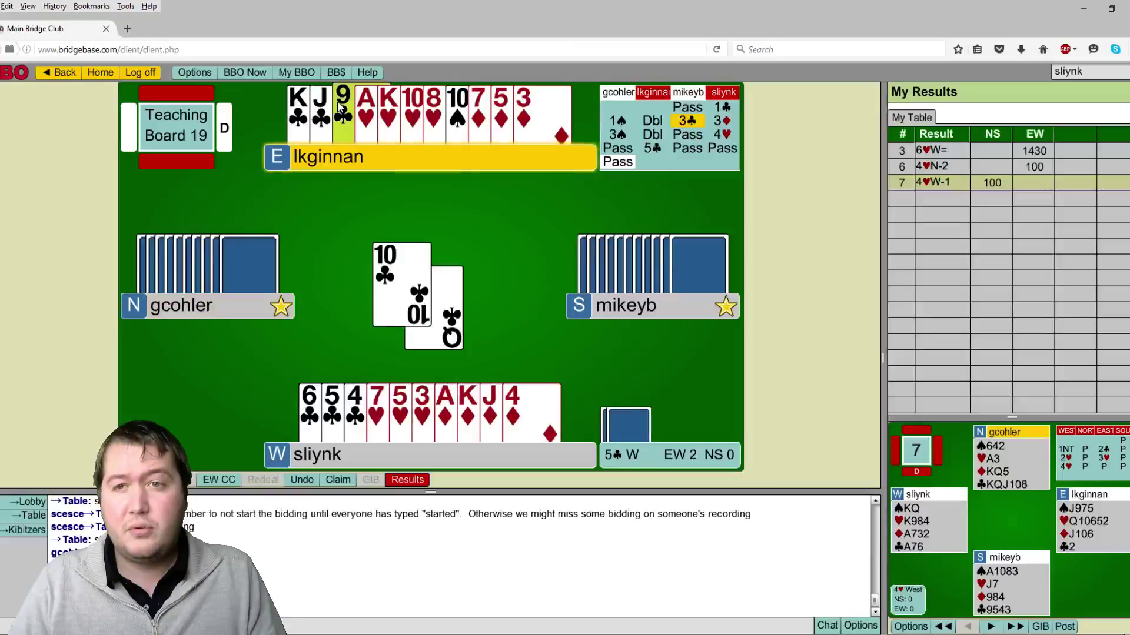
click(342, 108)
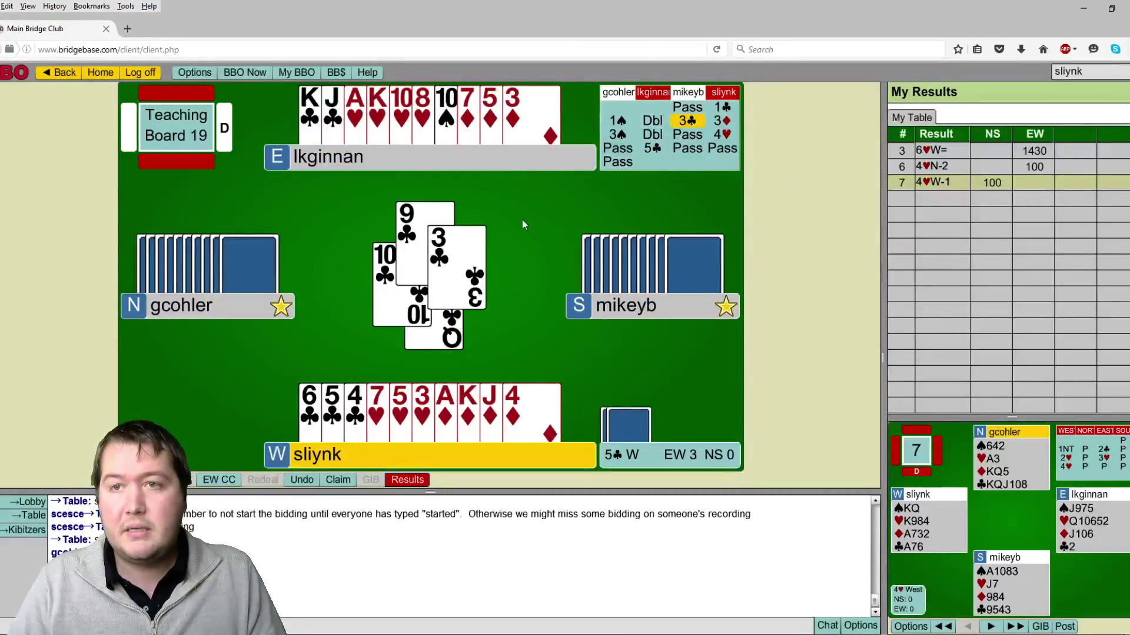
Cash ♦A, lose ♥3 to South, then win the diamond return with ♦J.
click(444, 431)
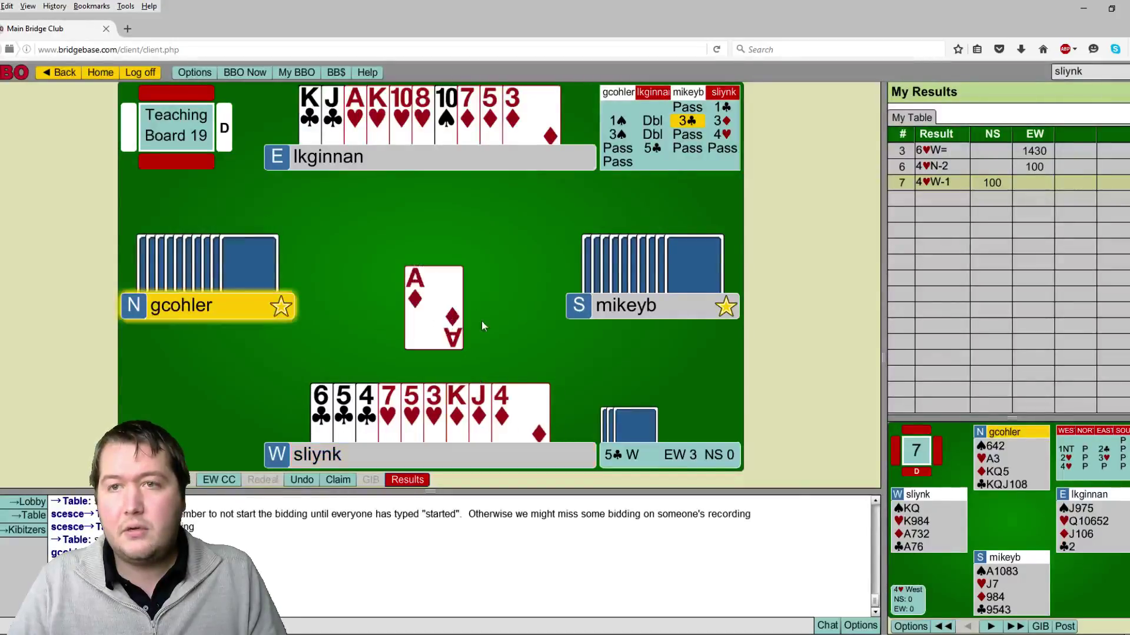
click(523, 120)
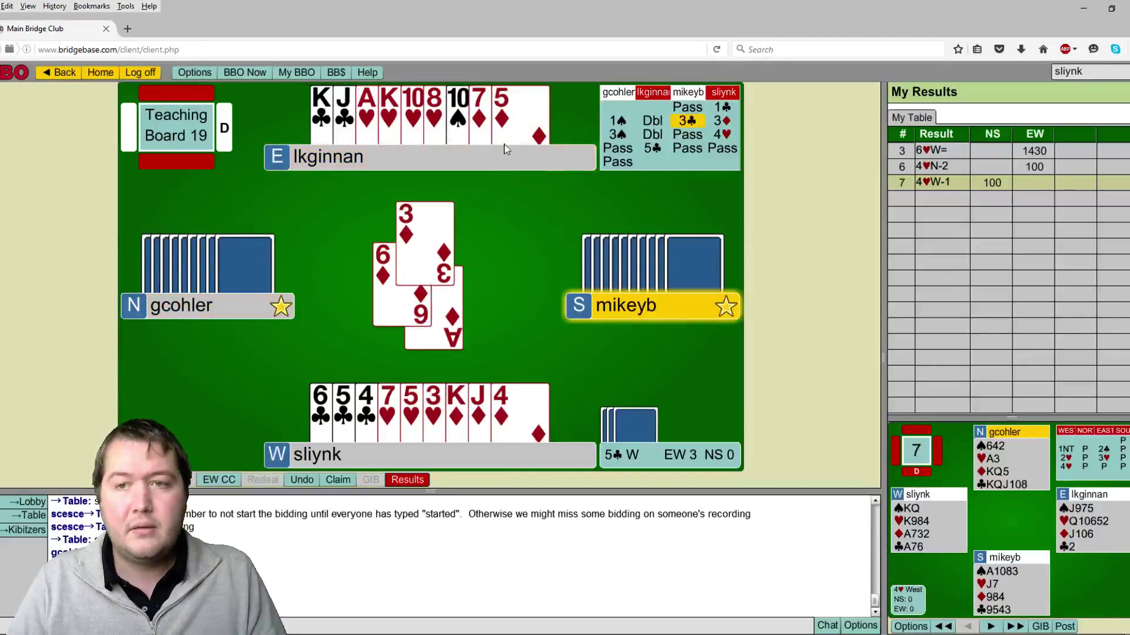
click(430, 400)
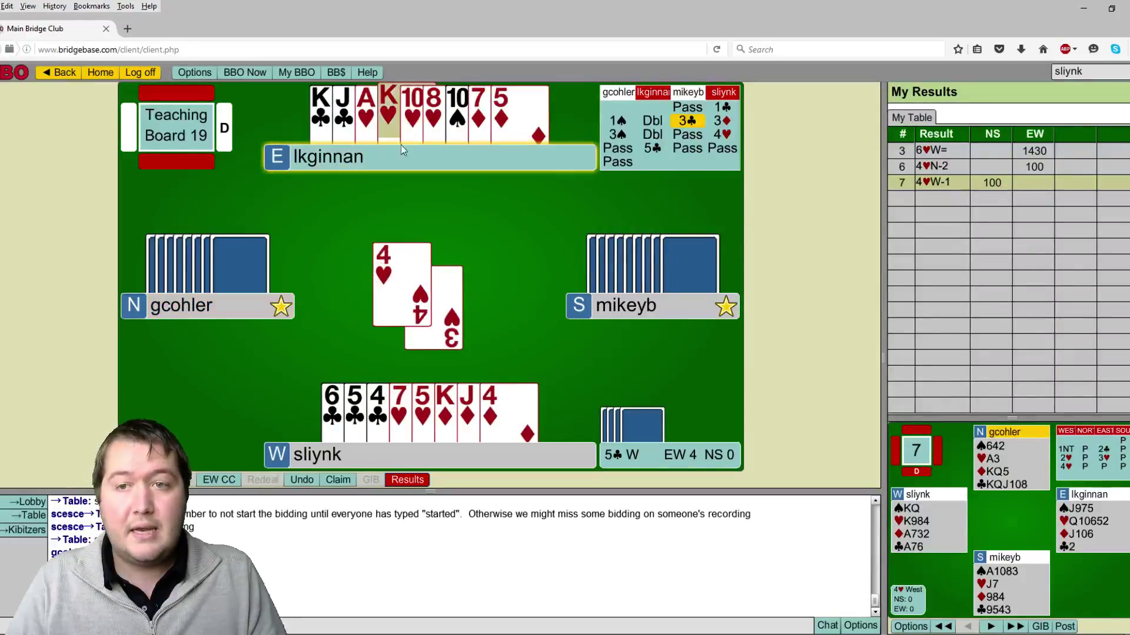
click(408, 122)
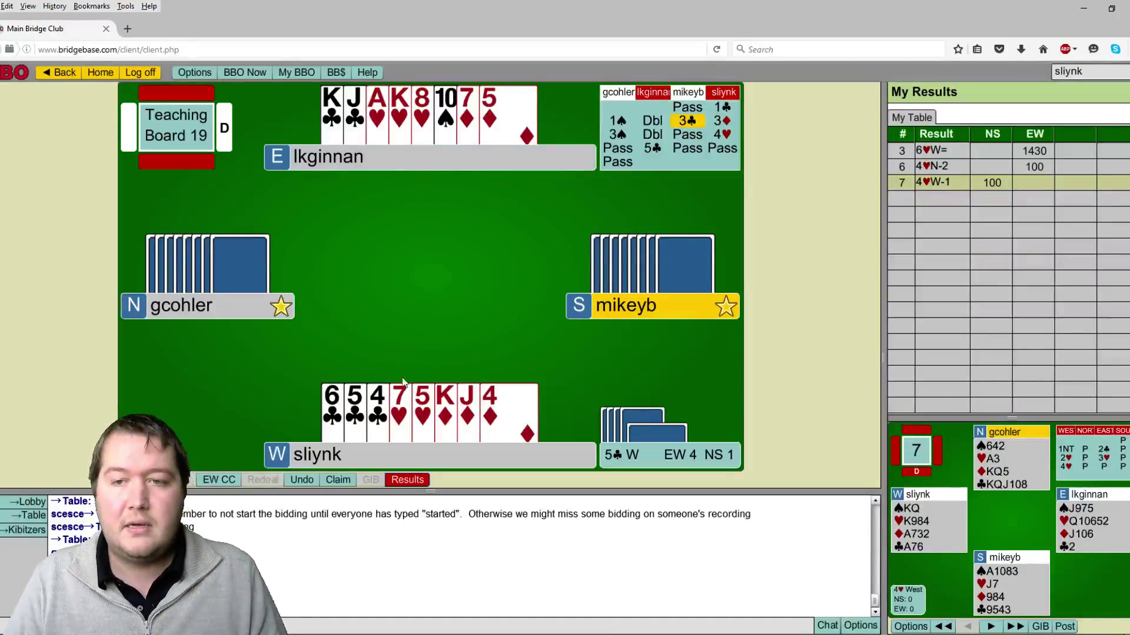
click(468, 399)
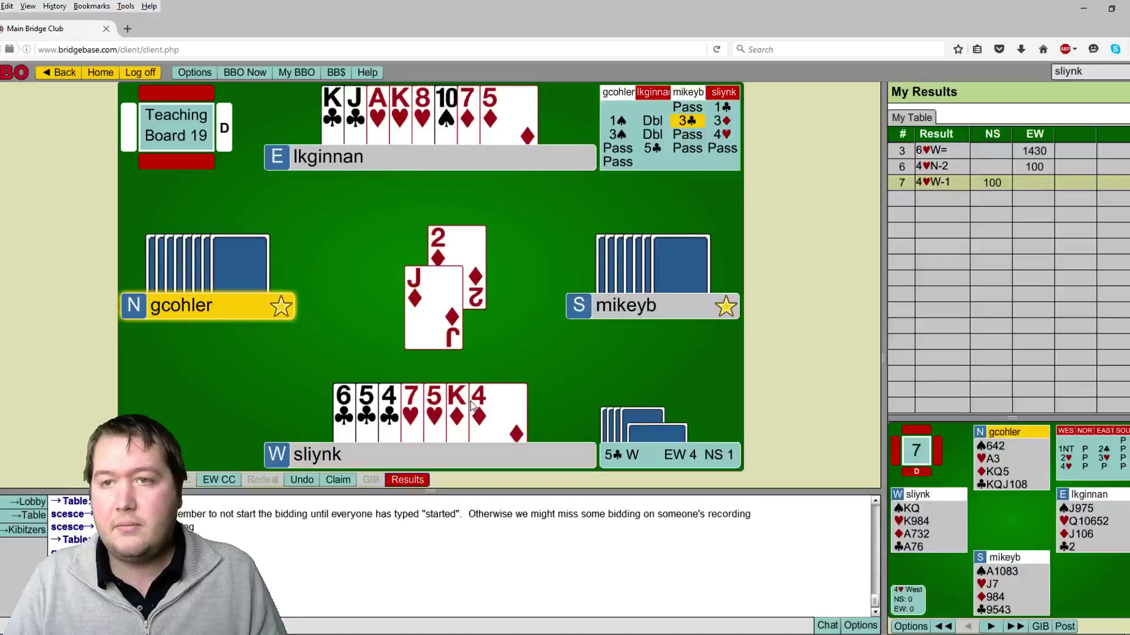
click(509, 115)
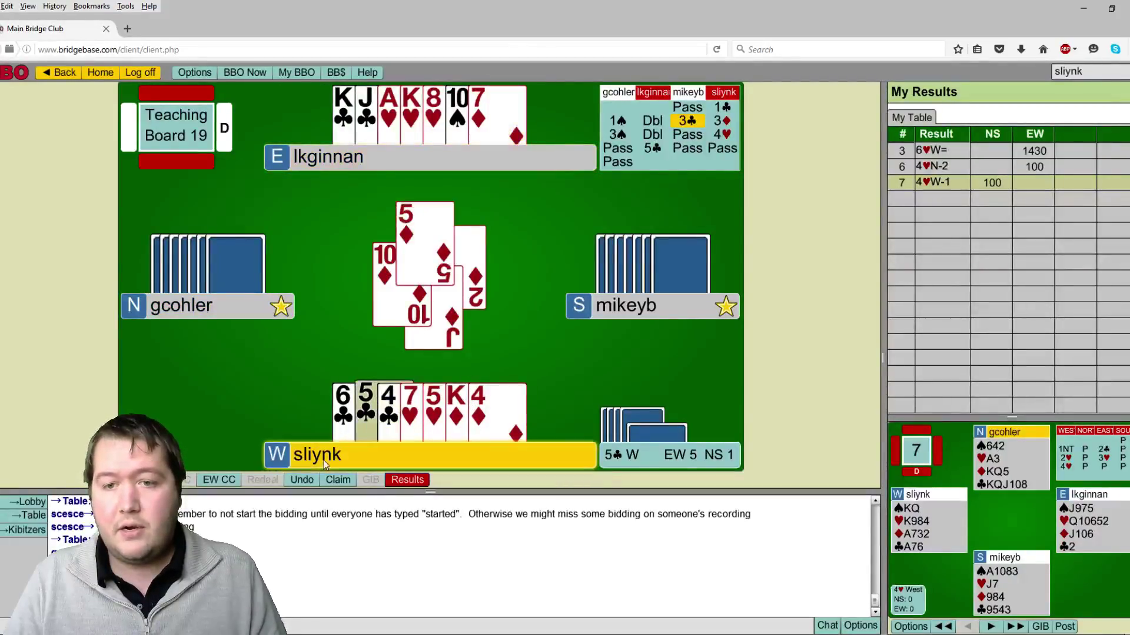
Claim the last seven tricks, twelve in total, in 5♣ by West.
click(338, 479)
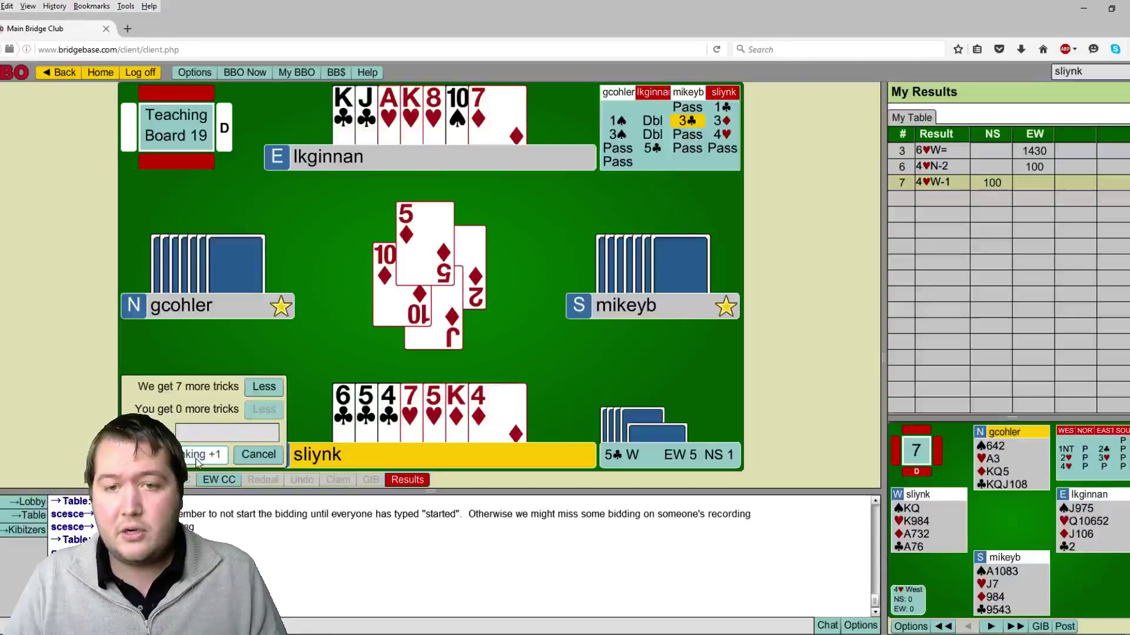
click(167, 454)
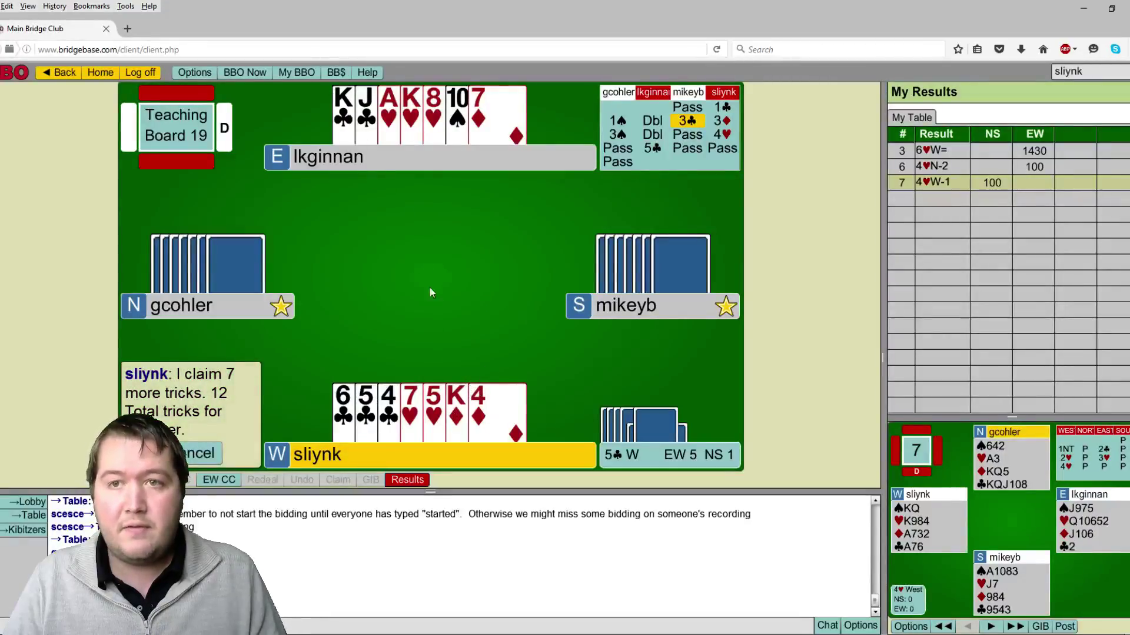